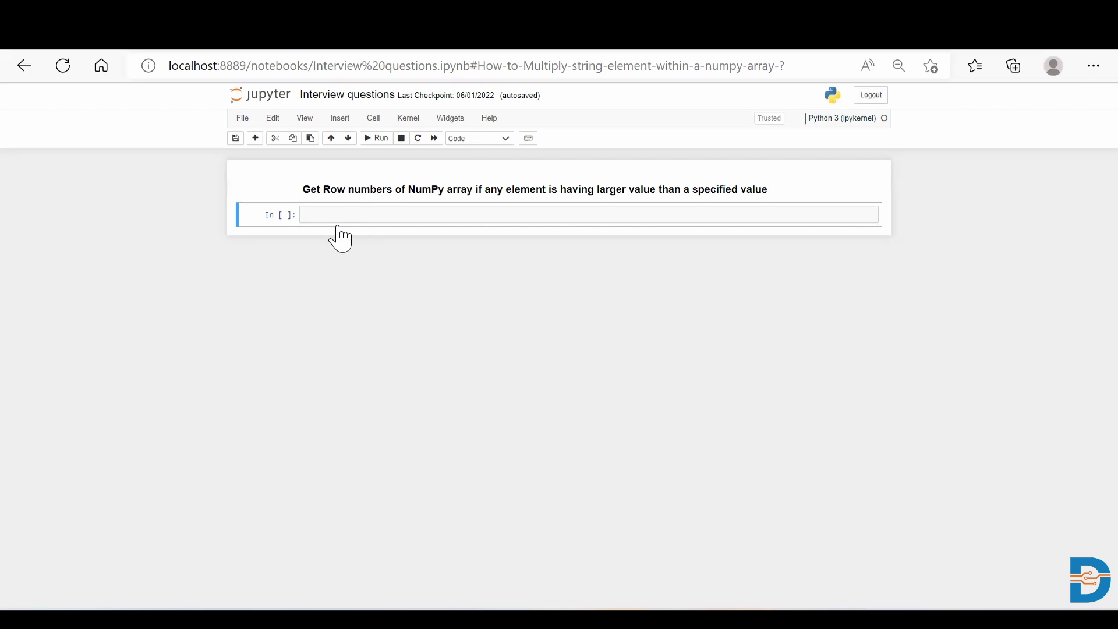
Enter 'import numpy as np', fixing the alias typo, and run the cell
click(354, 216)
text(import nu)
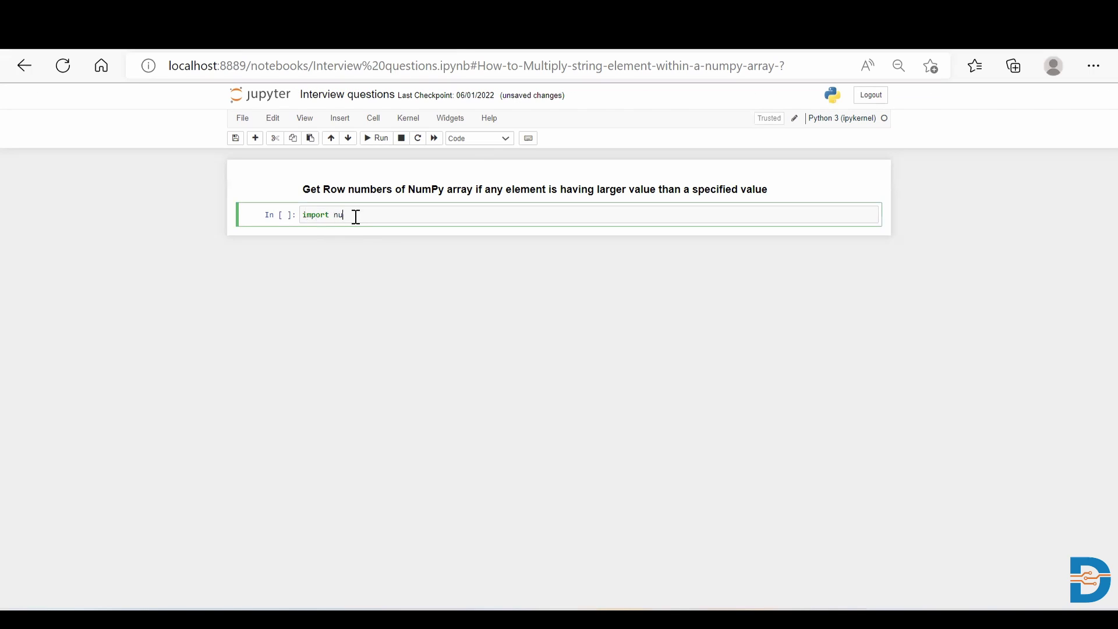
text(mpy as)
text(np)
key(BackSpace)
key(BackSpace)
text(p)
key(shift+Return)
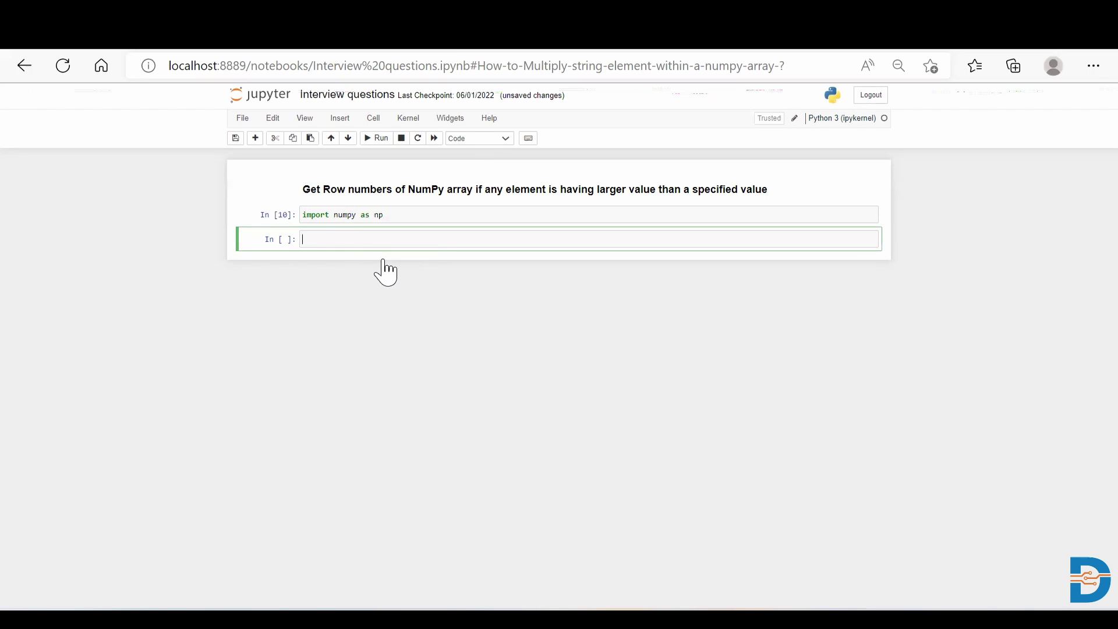
scroll(388, 268, up, 5)
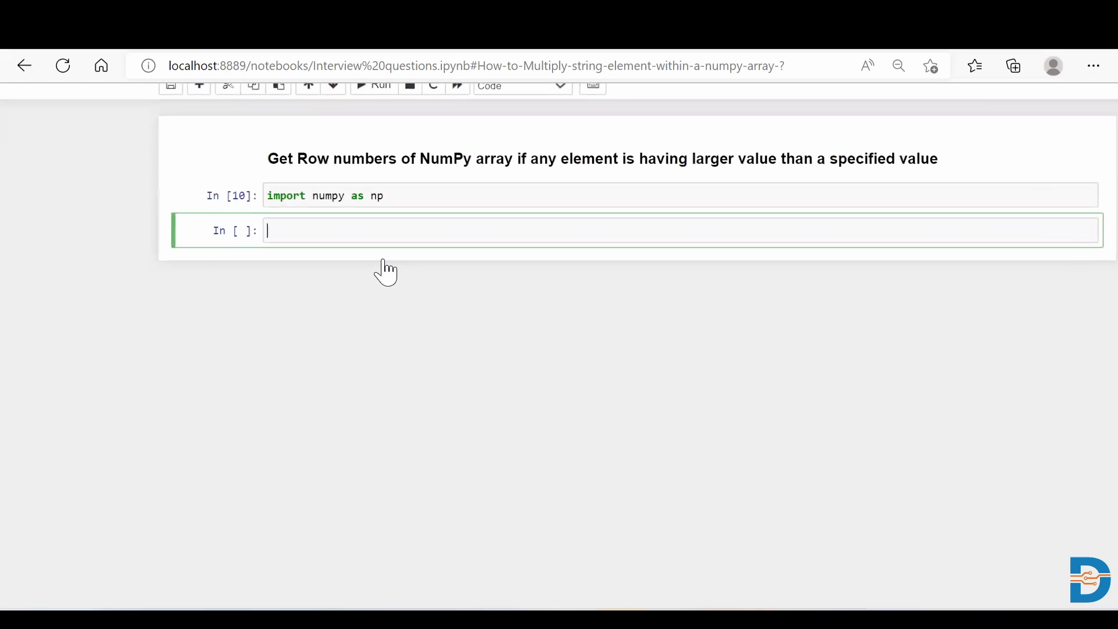
text(my_aar)
Type the five-row my_arr np.array literal with one row per line, and run it
key(BackSpace)
key(BackSpace)
text(rr)
text(= np)
text(.array)
text(())
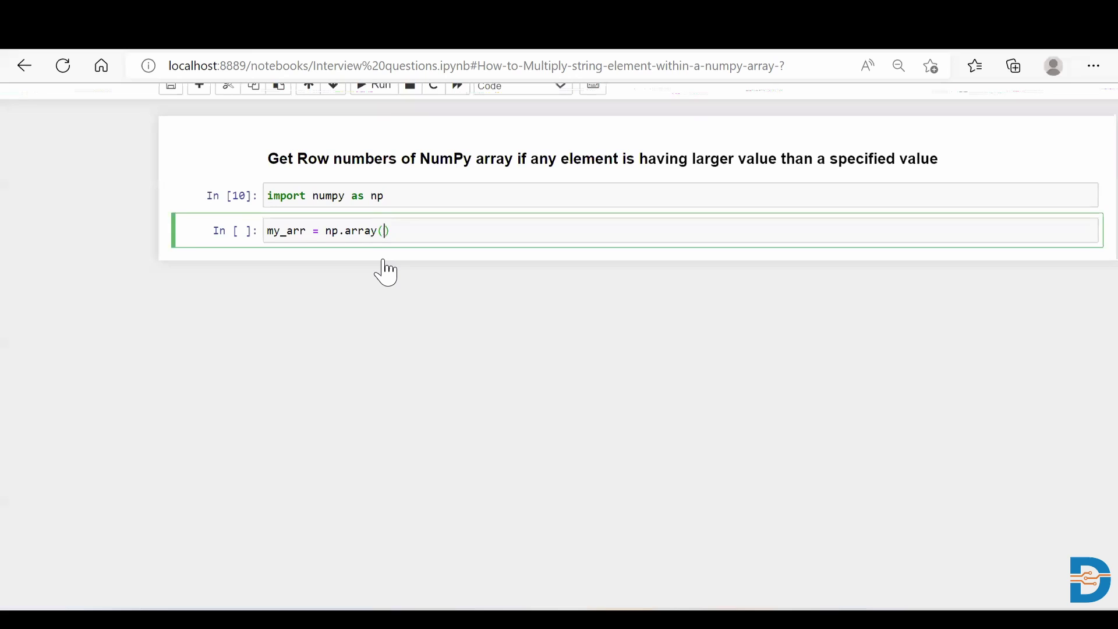
text([)
text([)
text(1,2,3,4,5)
key(Right)
text(,)
key(Return)
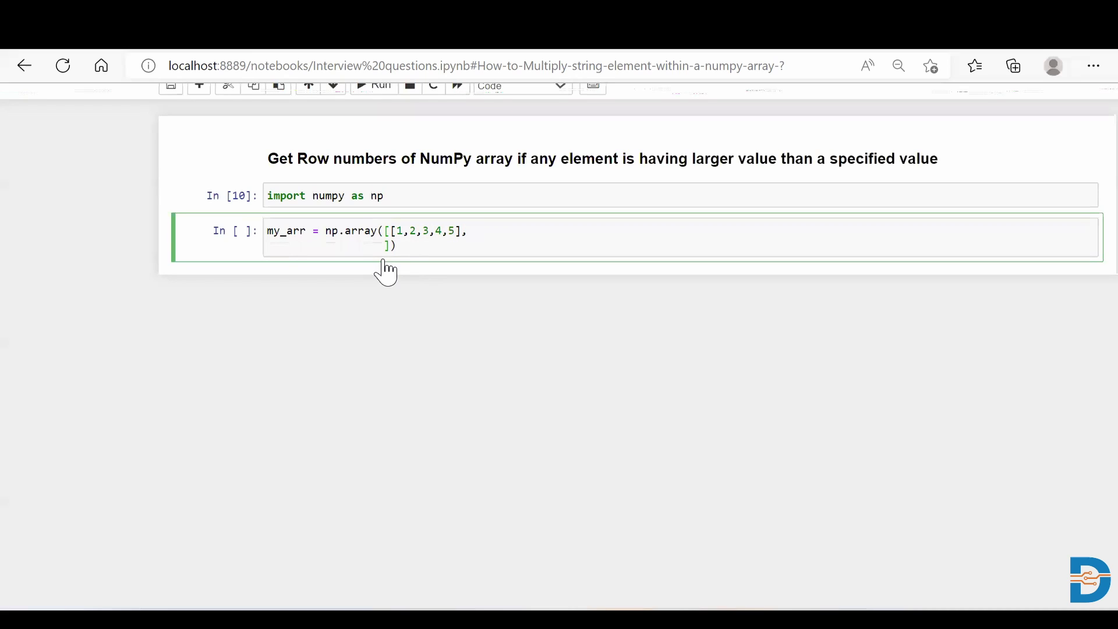
text([10)
text(,-3,)
text(40,)
text(32,)
text(9])
text(,)
key(Return)
text([)
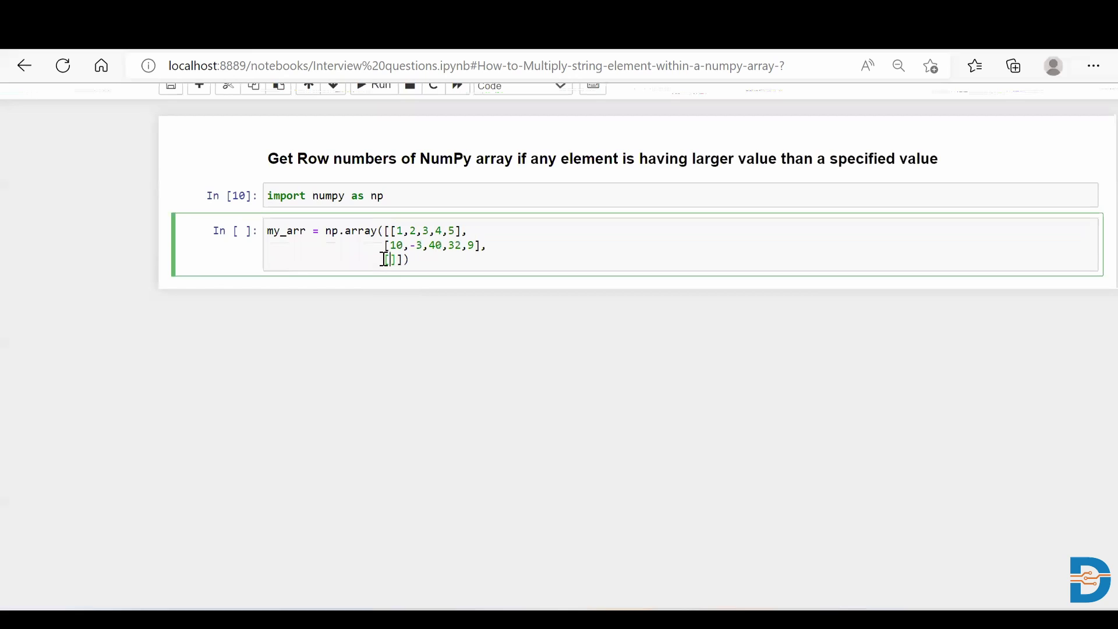
text(3,6,)
text(2,8,)
text(5],)
key(Return)
text([]11)
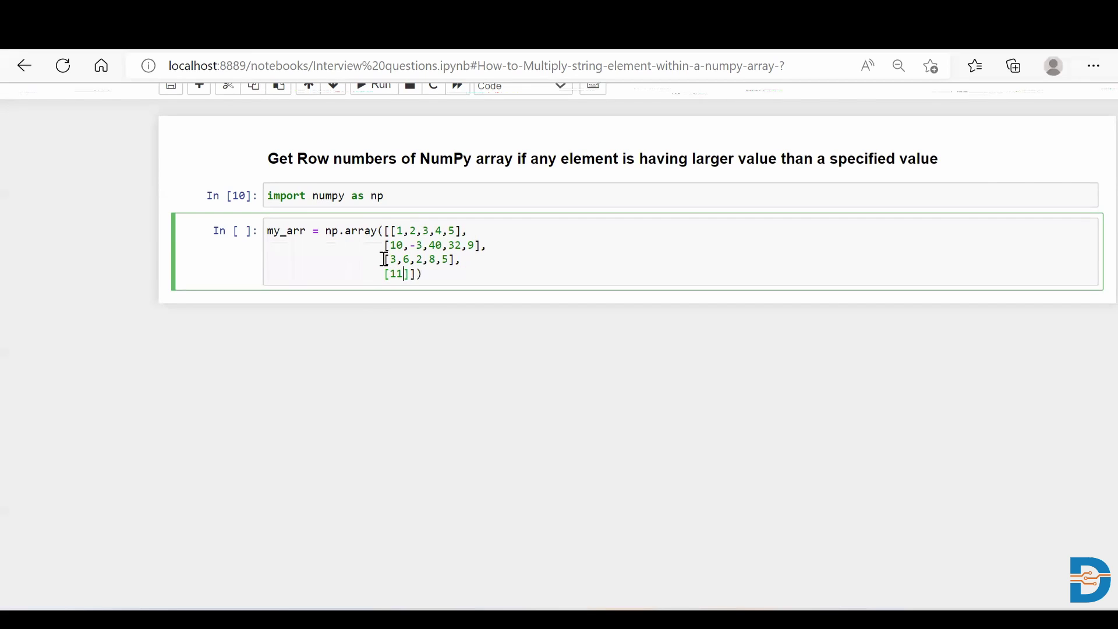
text(,2,1,)
text(4,)
text(3)
text(,)
key(Return)
text([)
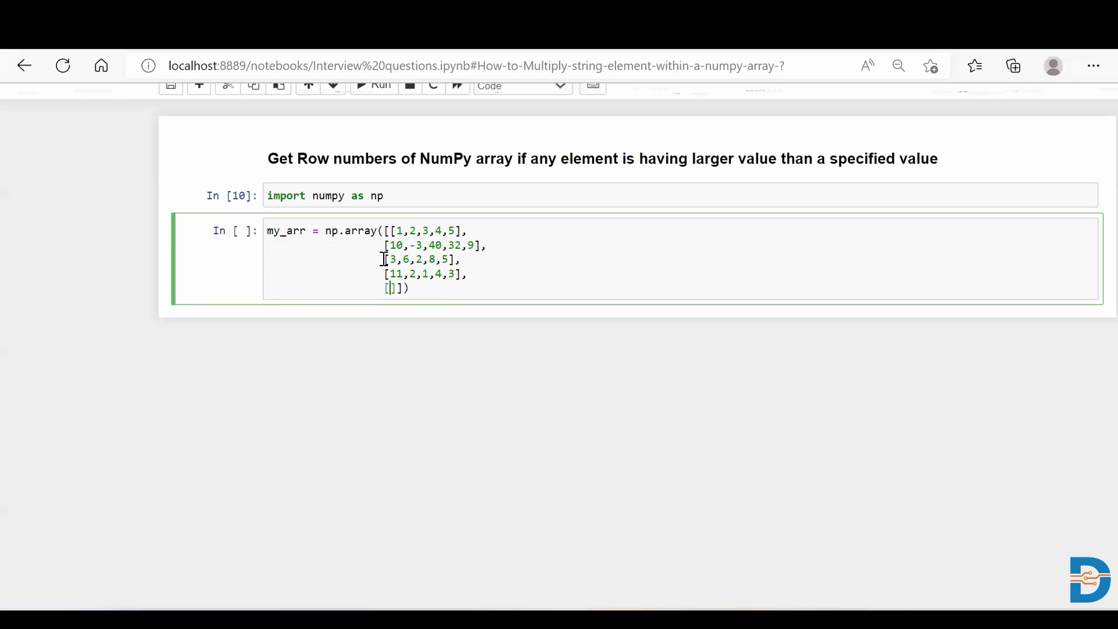
text(9,)
text(8,7,6,5)
key(Right)
key(Right)
key(Right)
key(shift+Return)
text(m)
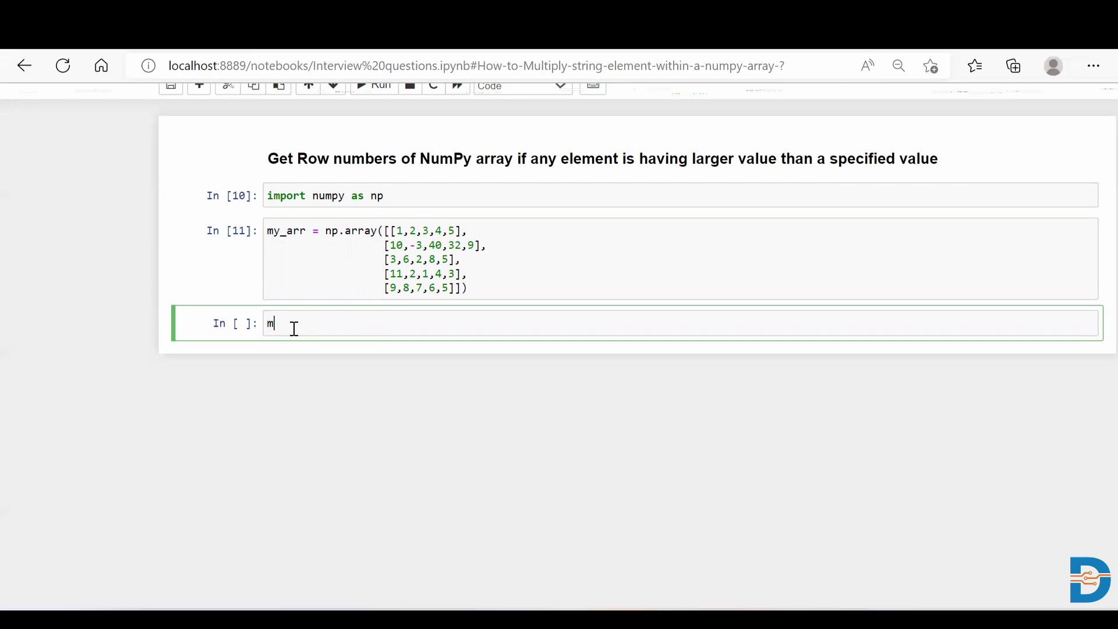
text(y_arr)
Run a 'my_arr' cell to print its 5x5 values, then select that cell
key(shift+Return)
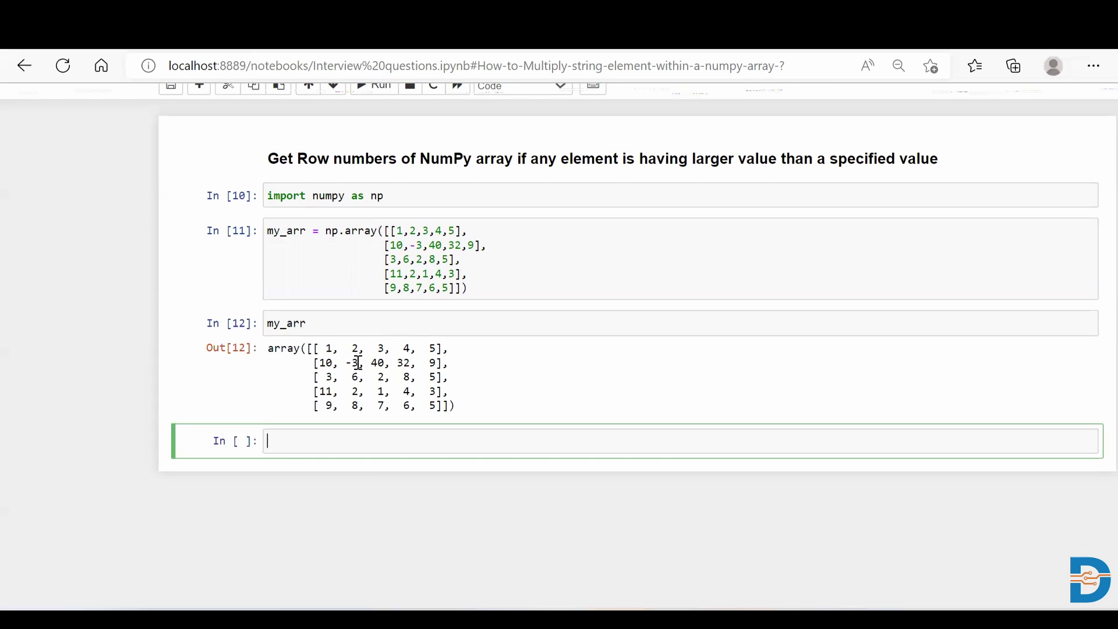
click(237, 323)
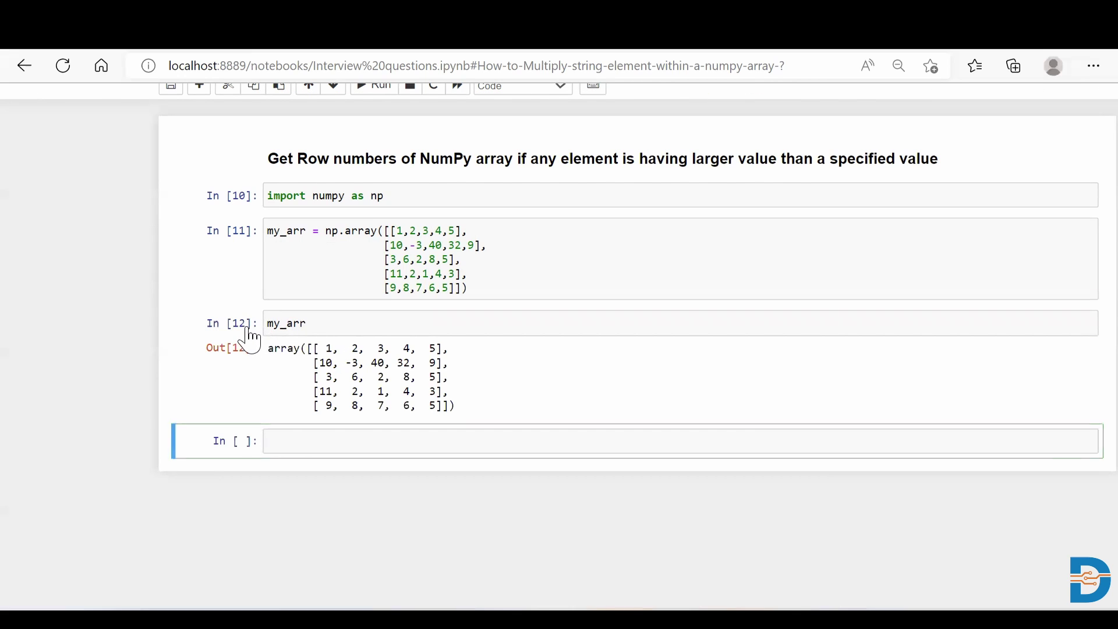
Insert an 'x = 10' cell above the display, highlighting rows 10,-3,40,32,9 and 11,2,1,4,3
key(a)
click(280, 325)
text(x)
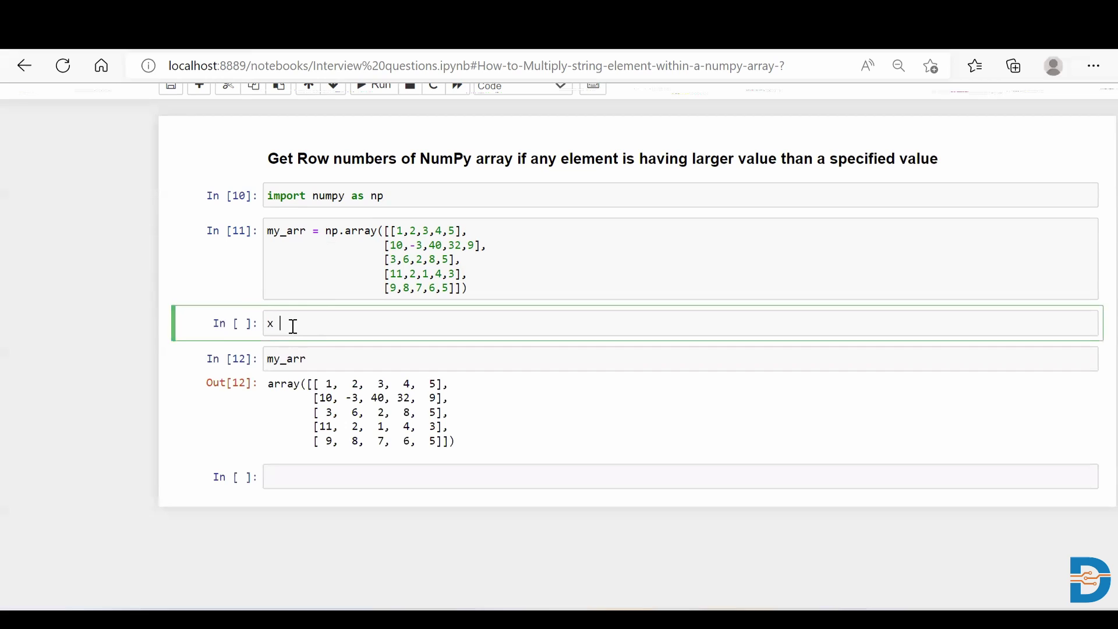
text( = 10)
drag(315, 399, 449, 399)
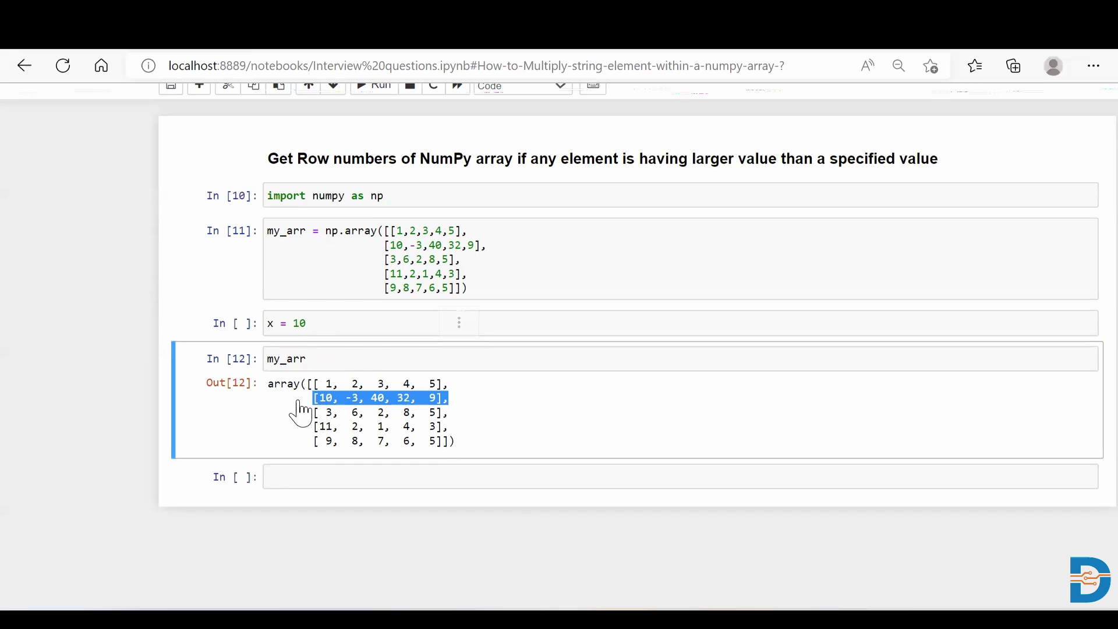
click(320, 435)
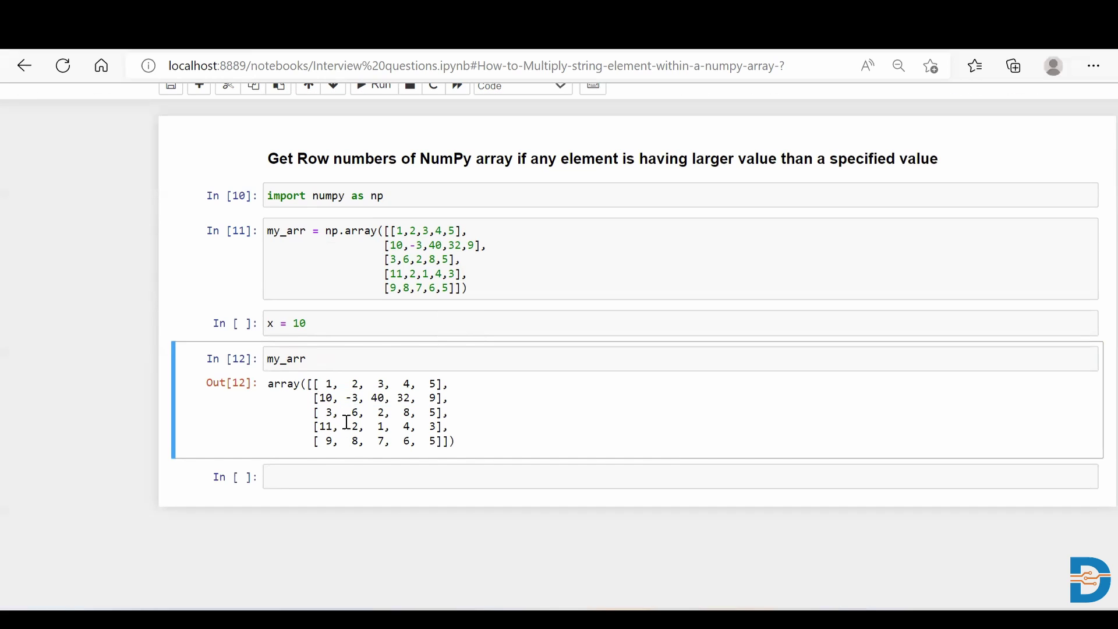
drag(317, 426, 438, 425)
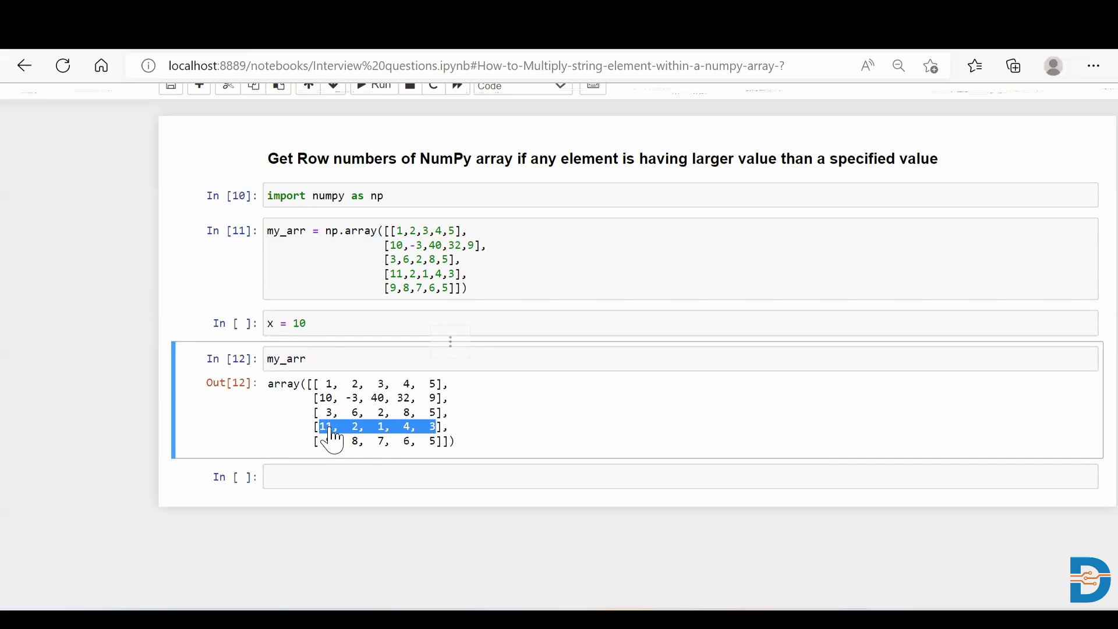
drag(319, 397, 439, 397)
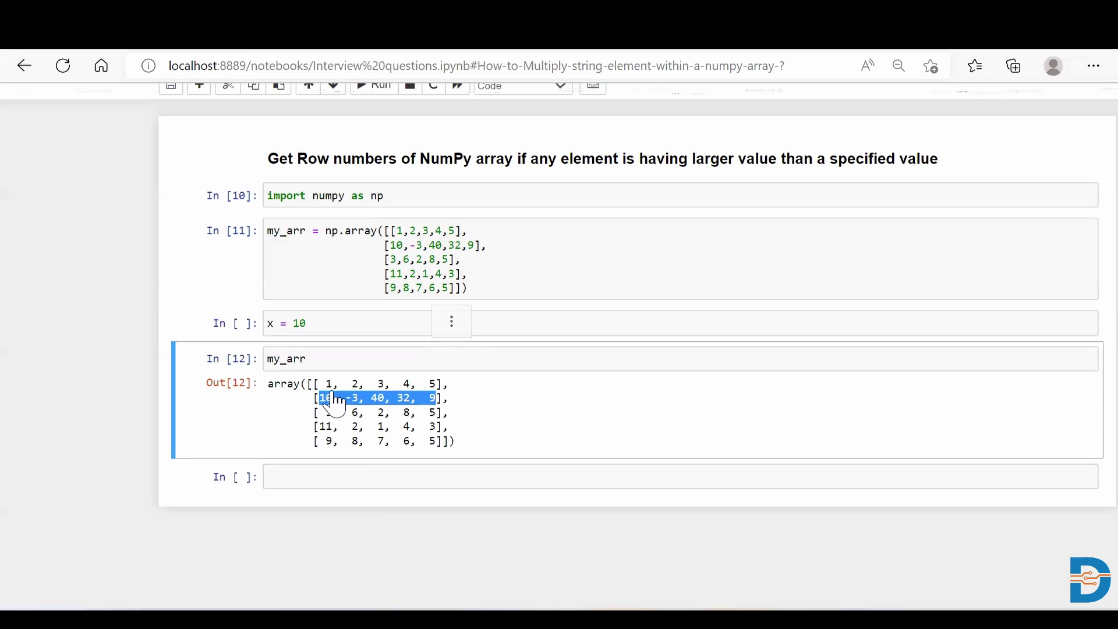
click(298, 478)
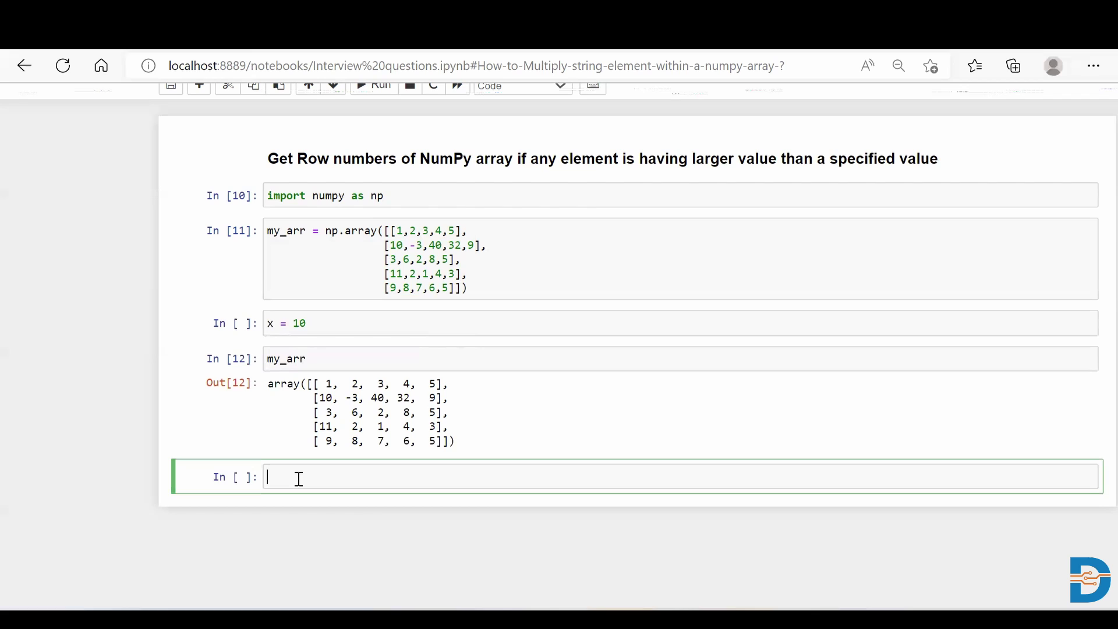
text(np)
text(.any()
text(a)
text(rr)
Run np.any(my_arr > x, axis=1) after running the x = 10 cell
key(BackSpace)
key(BackSpace)
key(BackSpace)
text(m)
text(y_arr )
text(> )
text(x)
text(,)
text(axis =)
key(ctrl+Return)
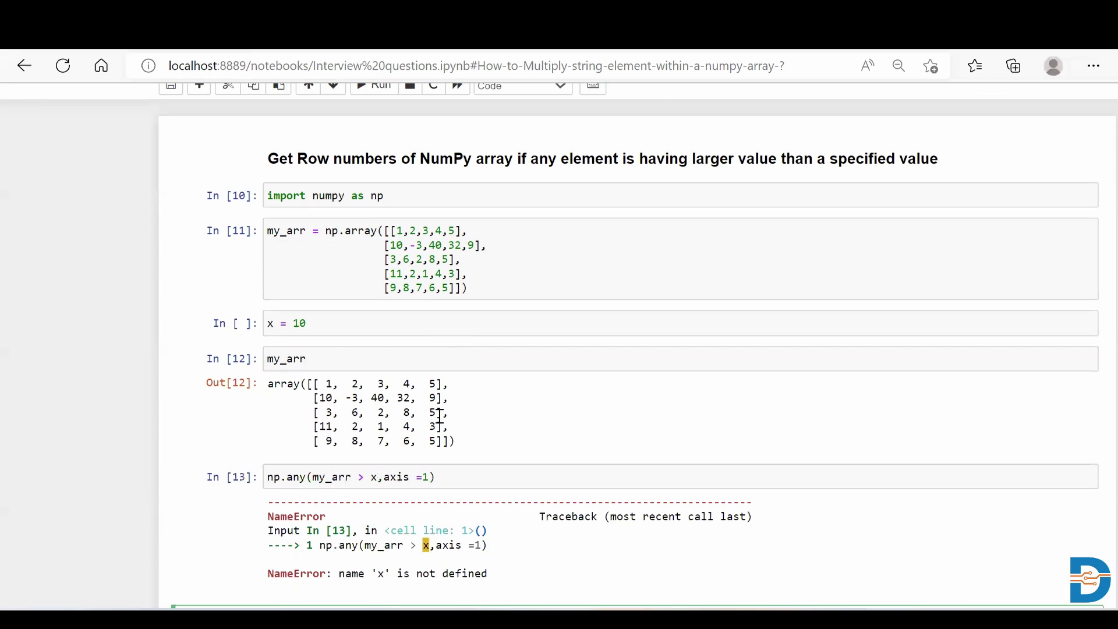
click(331, 326)
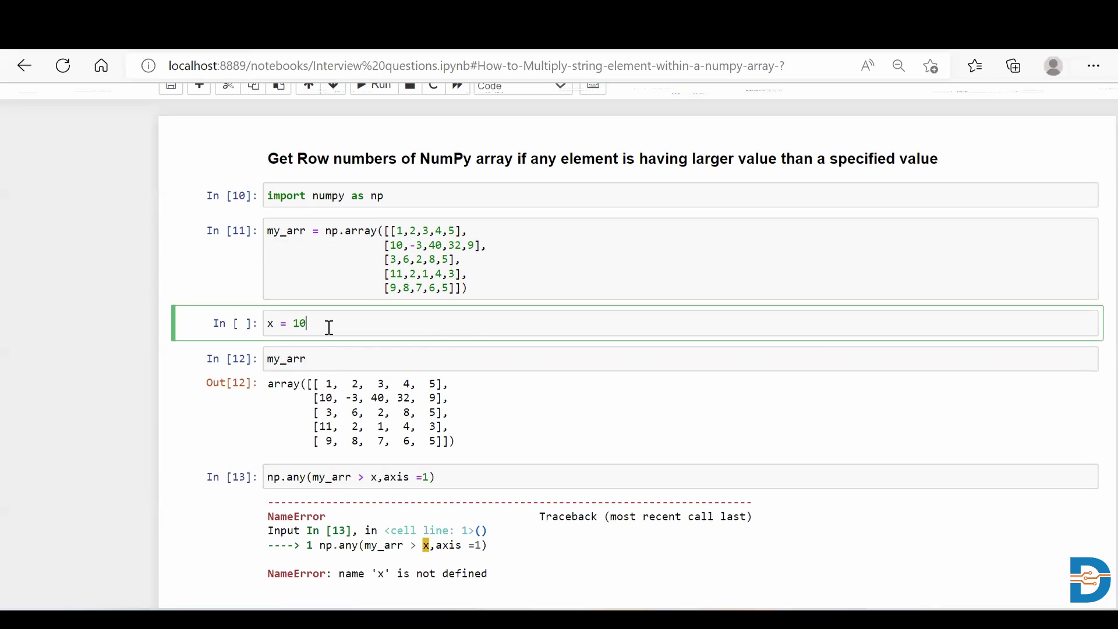
key(shift+Return)
click(441, 490)
key(shift+Return)
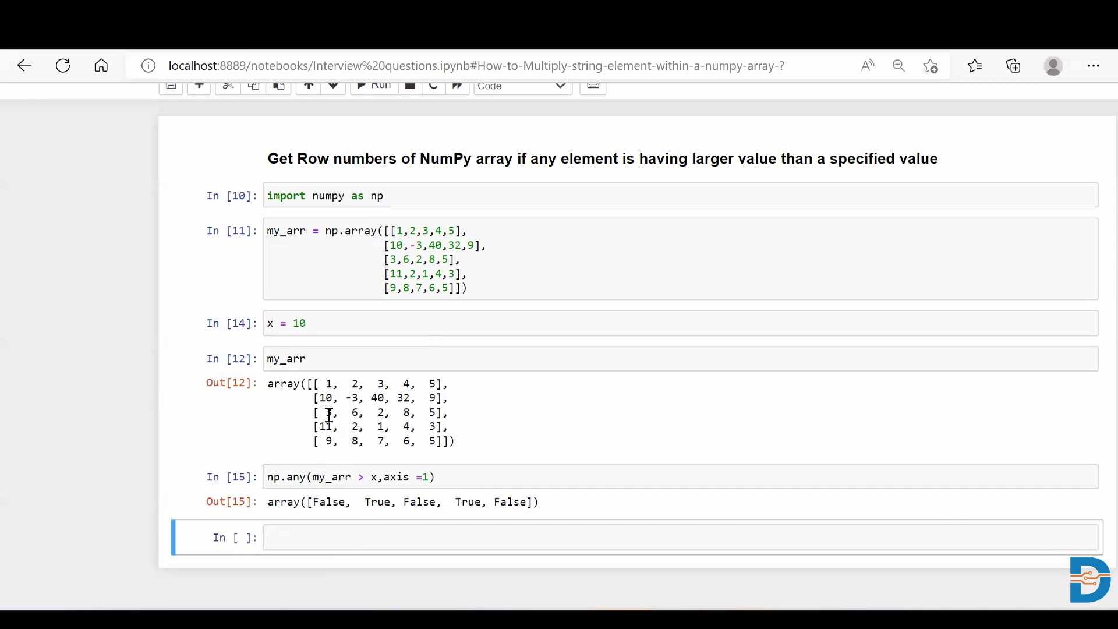
Paste the np.any row check into np.where() and run it to get [1, 3]
click(300, 537)
text(np.whe)
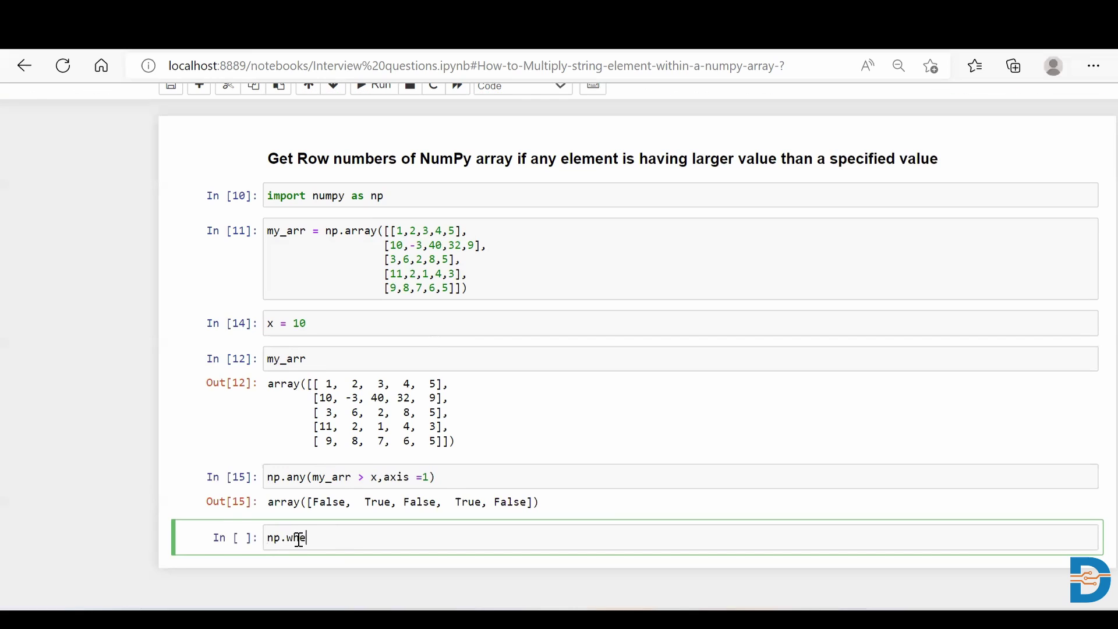
text(re)
text(())
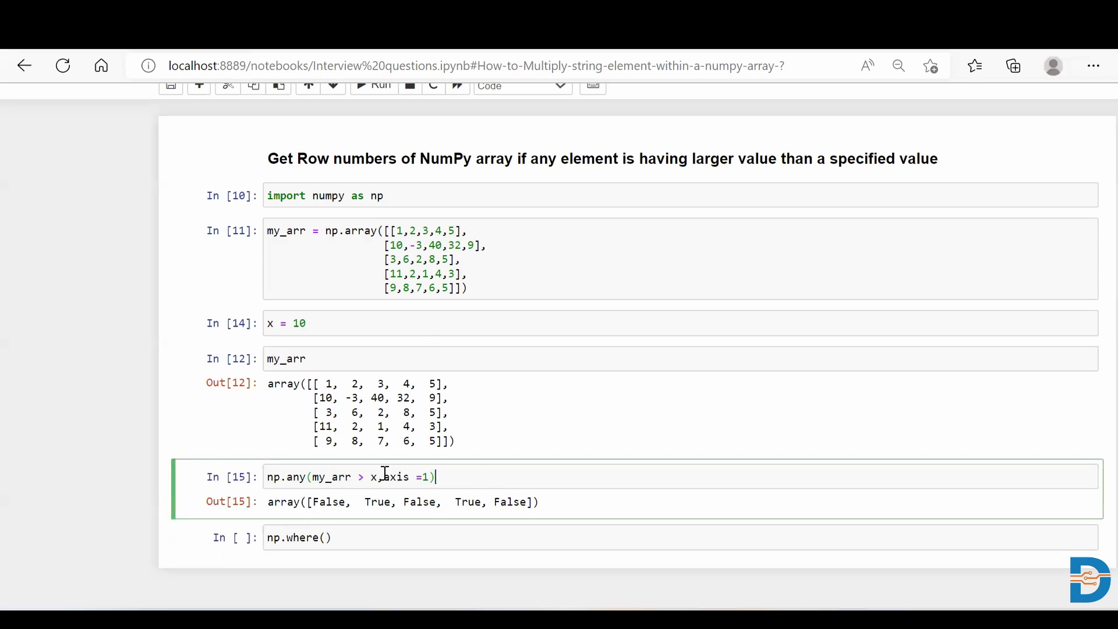
drag(437, 477, 245, 485)
key(ctrl+c)
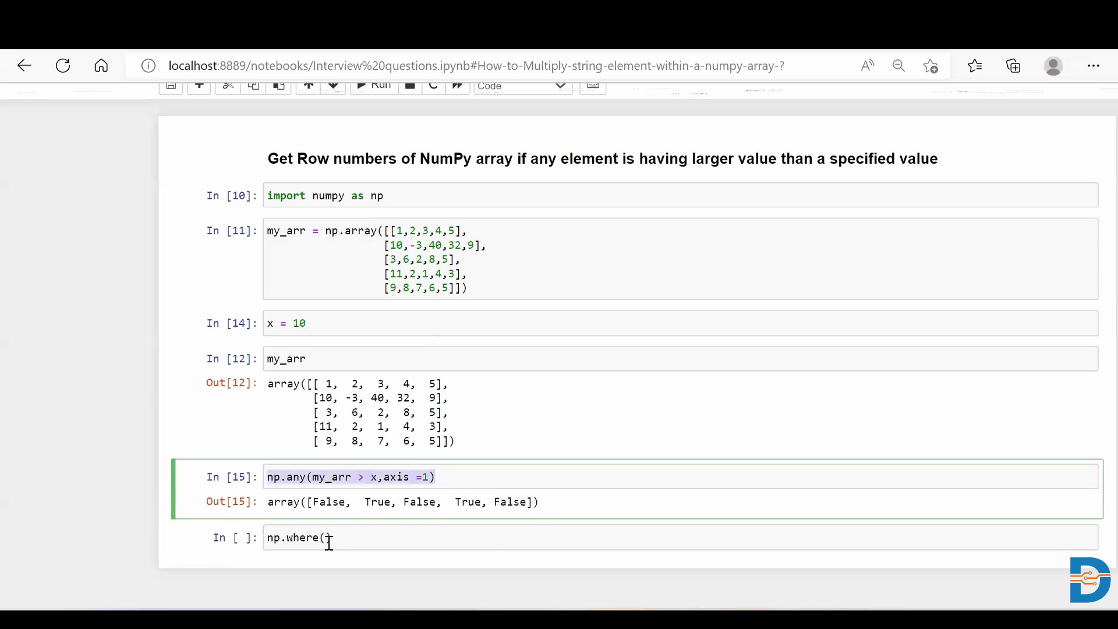
click(328, 537)
key(ctrl+v)
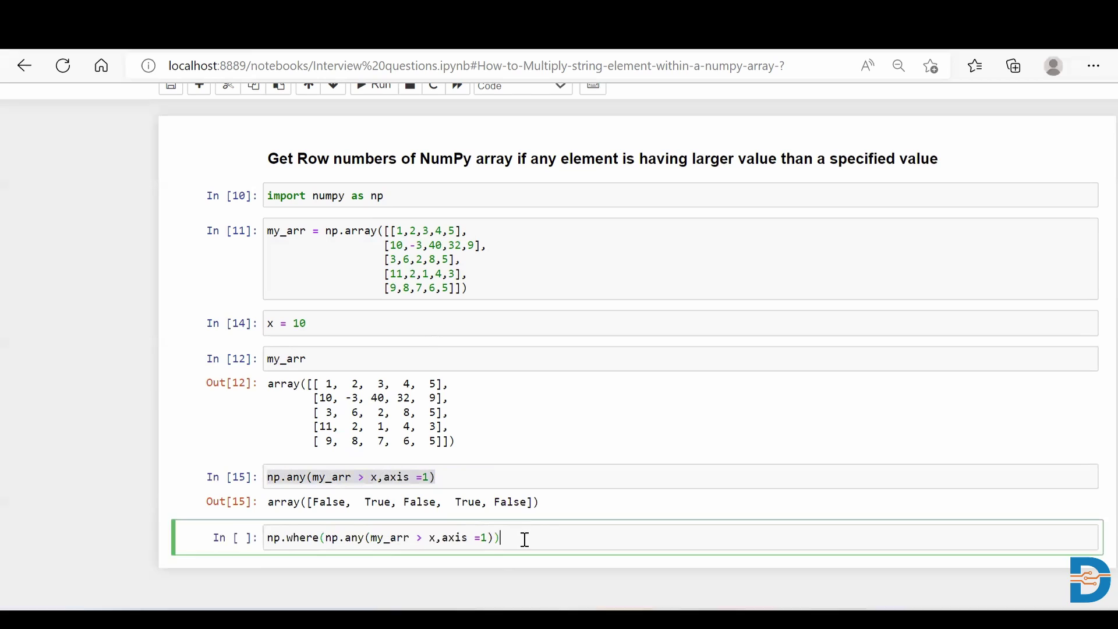
key(shift+Return)
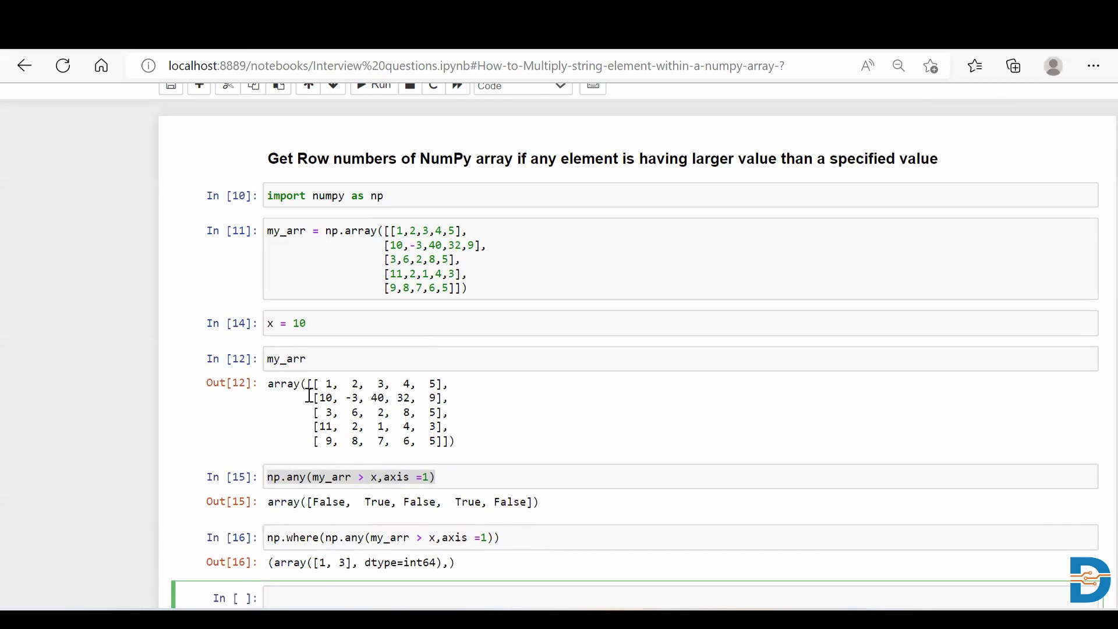
Highlight the matching output rows 10, -3, 40, 32, 9 and 11, 2, 1, 4, 3
drag(311, 398, 446, 397)
click(451, 389)
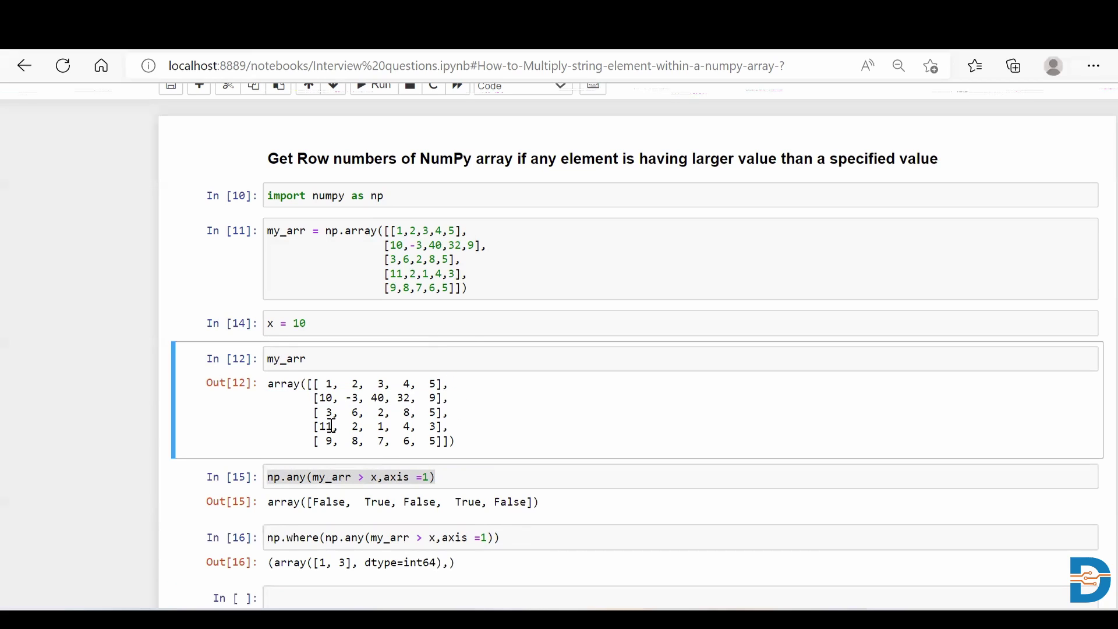
drag(313, 427, 448, 428)
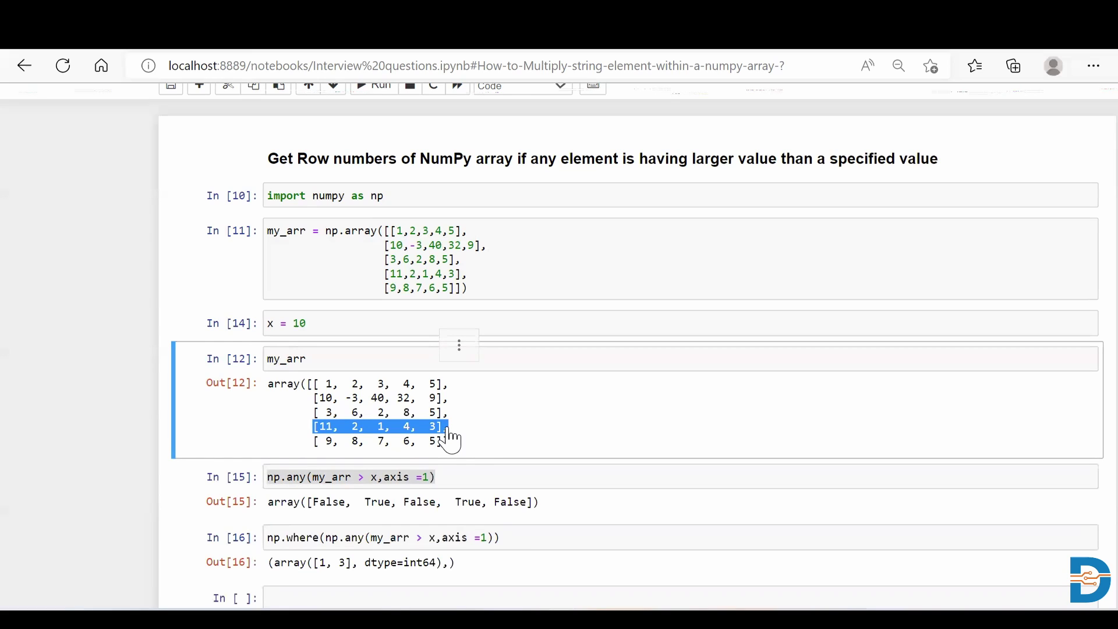
drag(449, 434, 453, 430)
scroll(297, 568, down, 2)
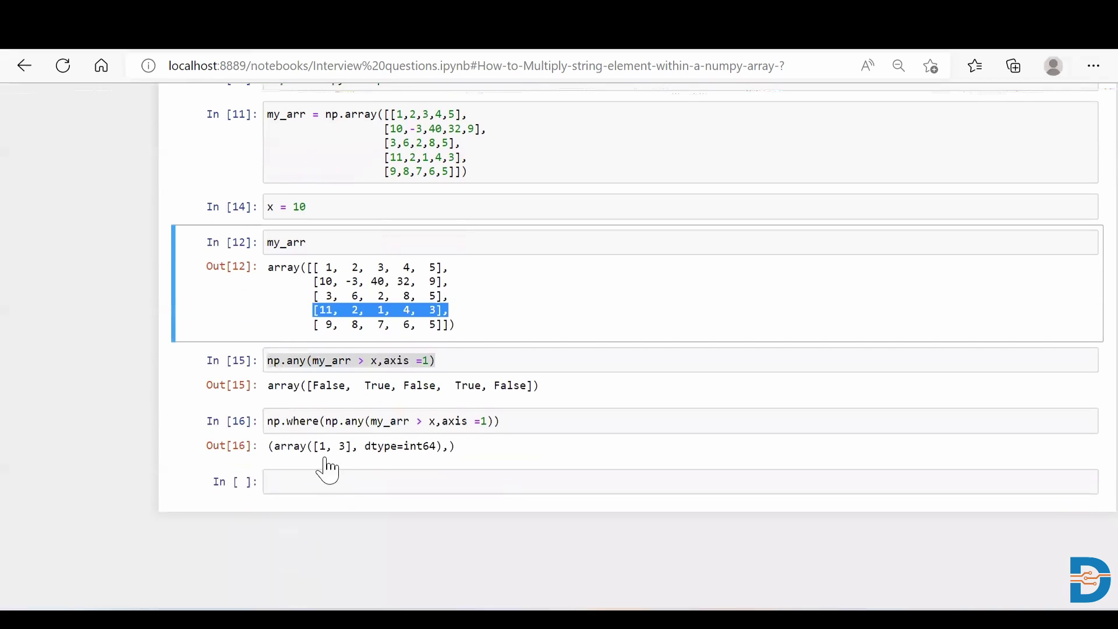
Run my_arr[np.any(my_arr > x, axis=1)], fixing the array name, and rerun it
click(293, 486)
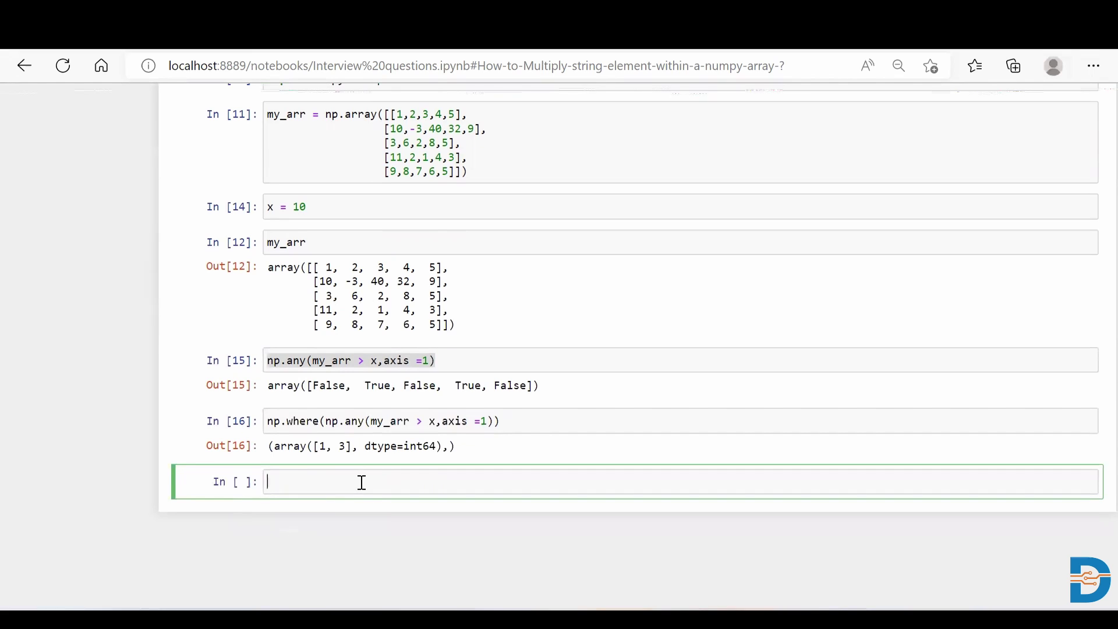
drag(453, 360, 265, 360)
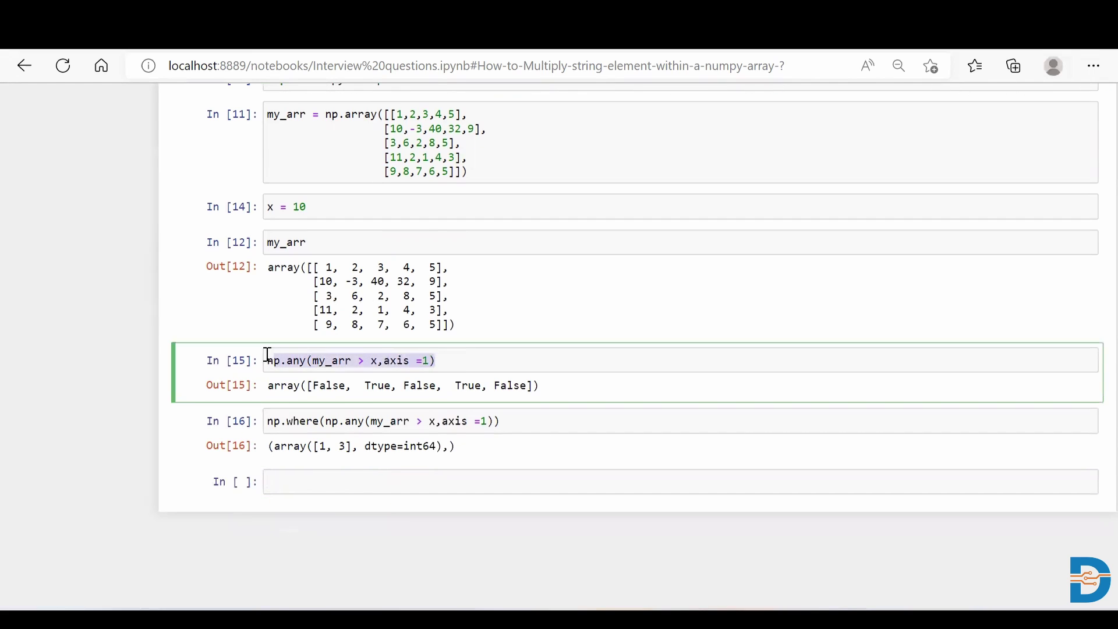
click(299, 481)
text(arr[)
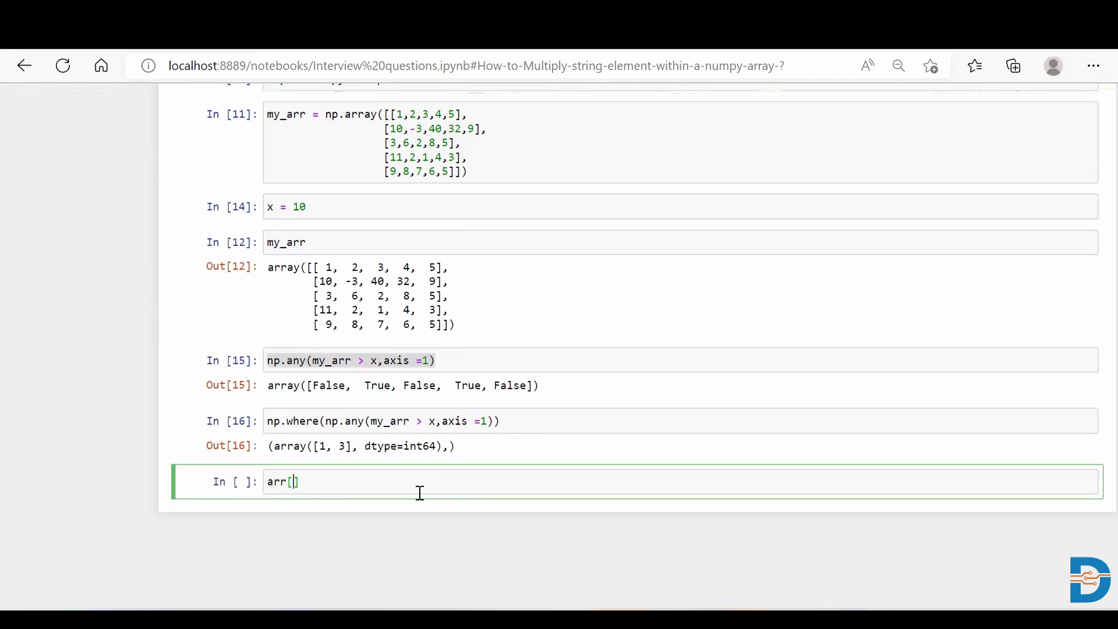
key(ctrl+v)
text(])
key(shift+Return)
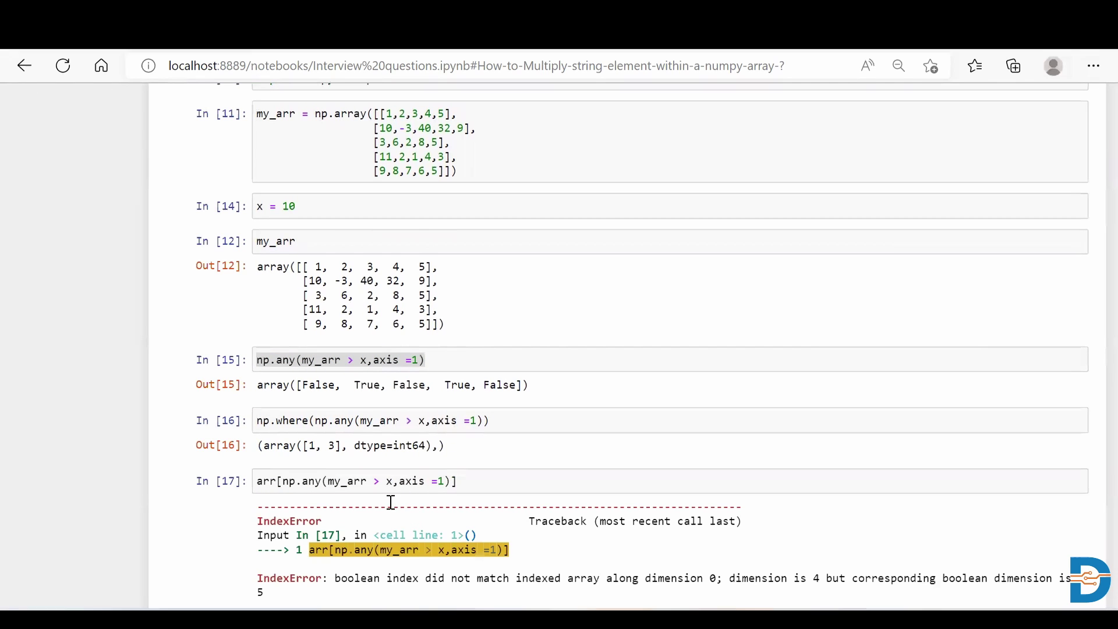
scroll(424, 503, down, 1)
click(260, 471)
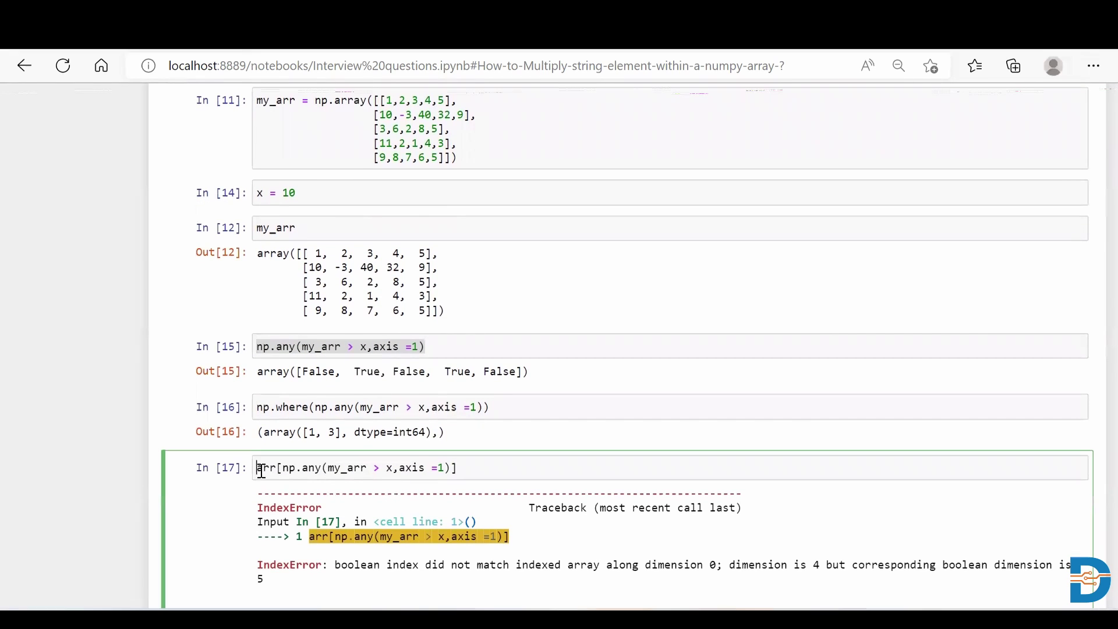
text(my_)
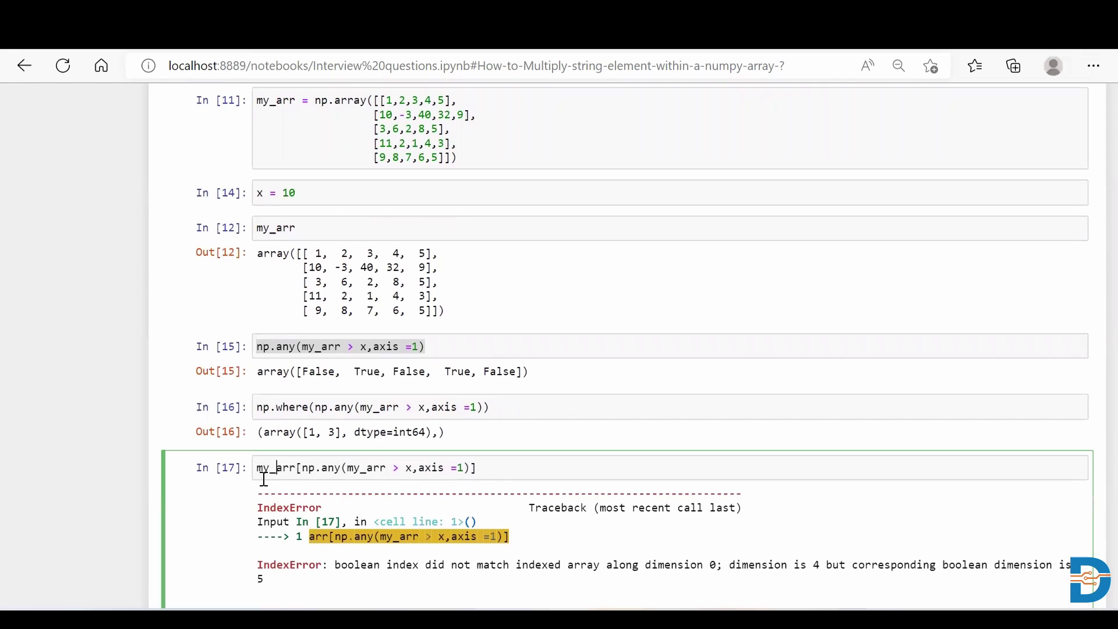
key(shift+Return)
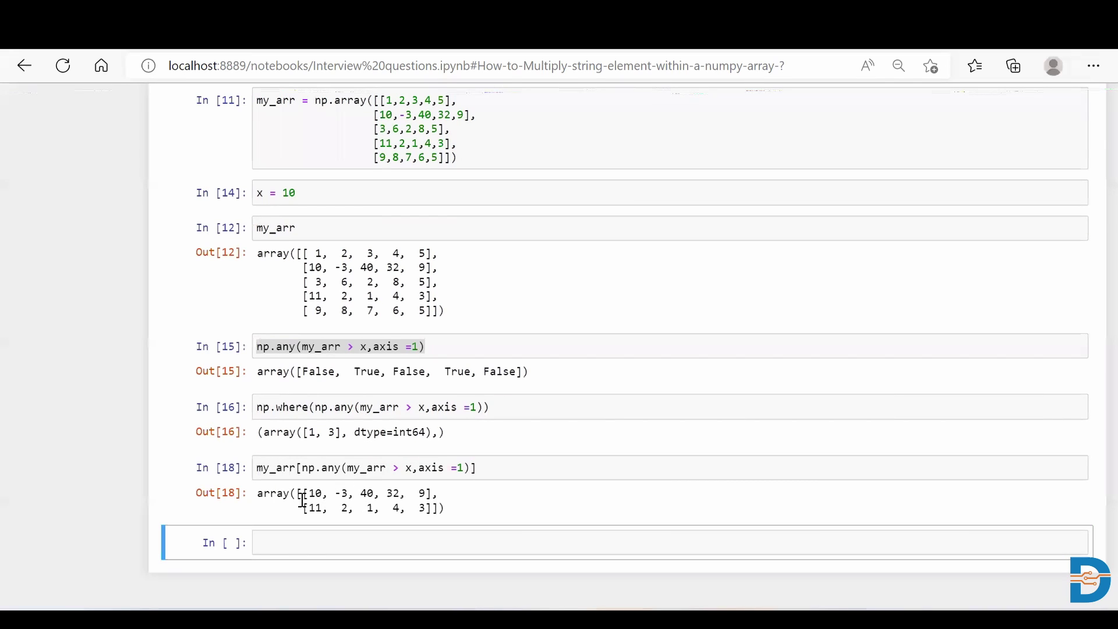